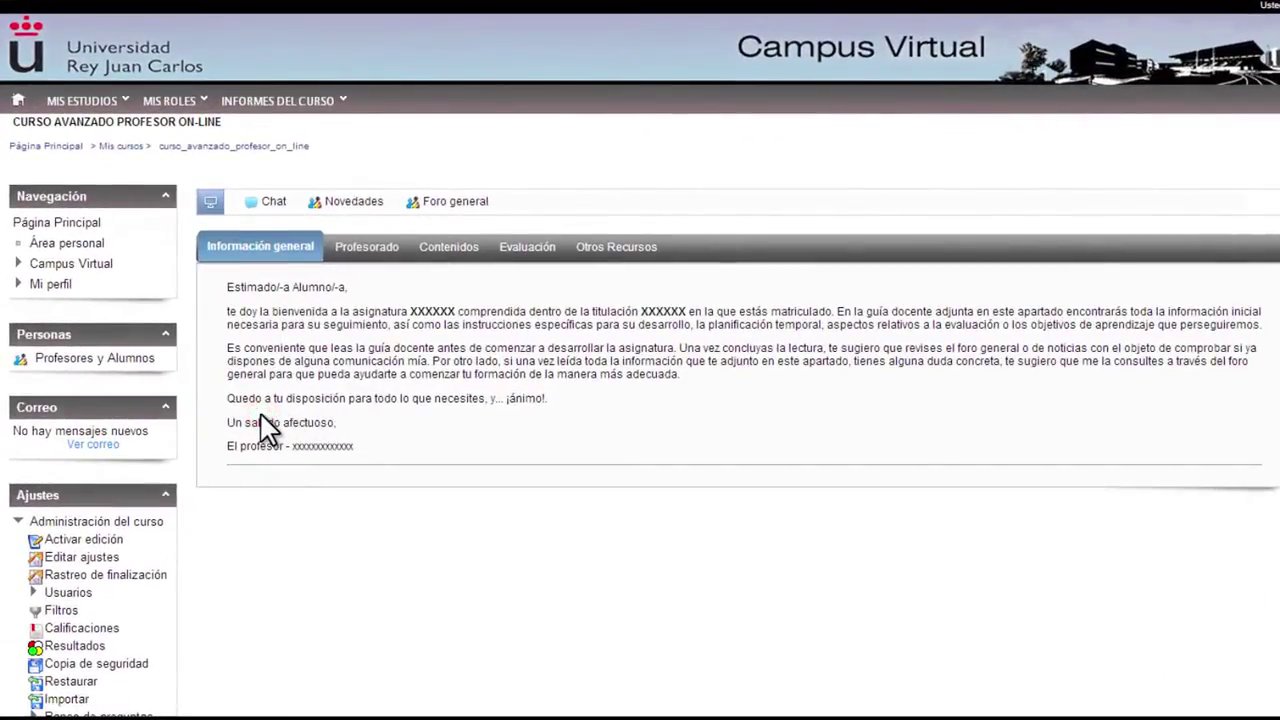
Step: Open the course's question bank and show the questions in the Tema 1 category
scroll(262, 427, down, 1)
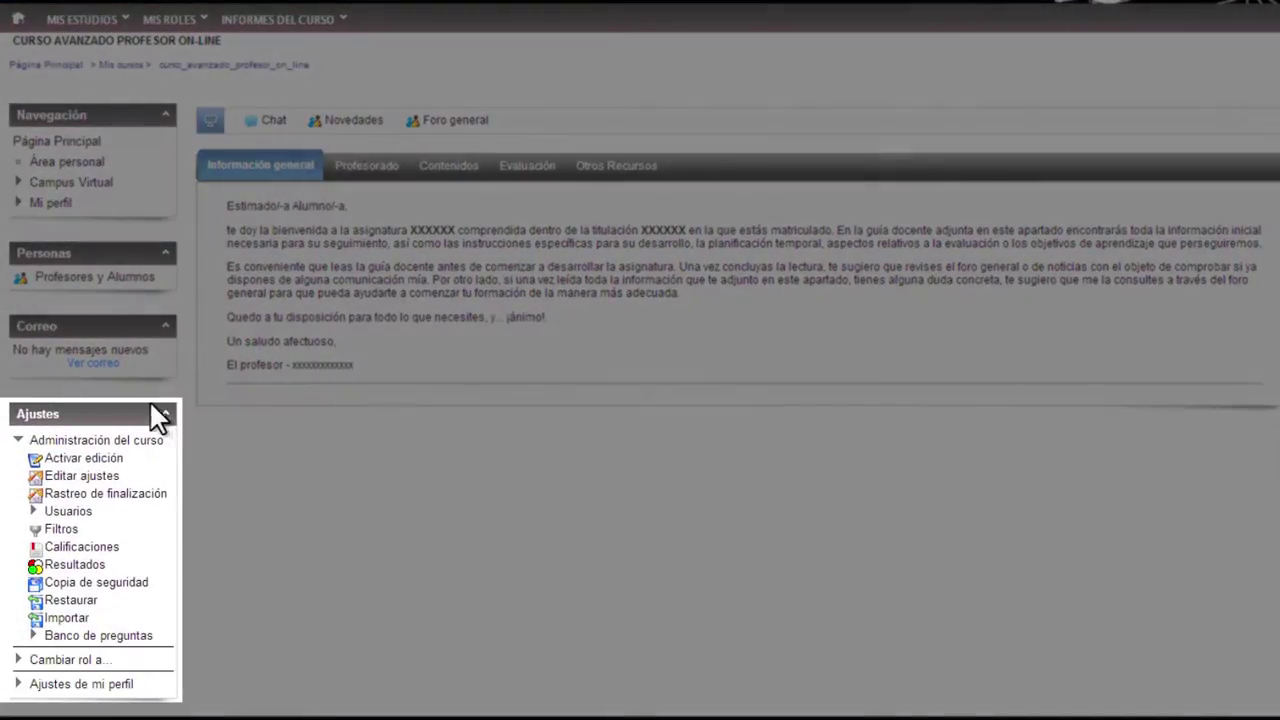
click(140, 636)
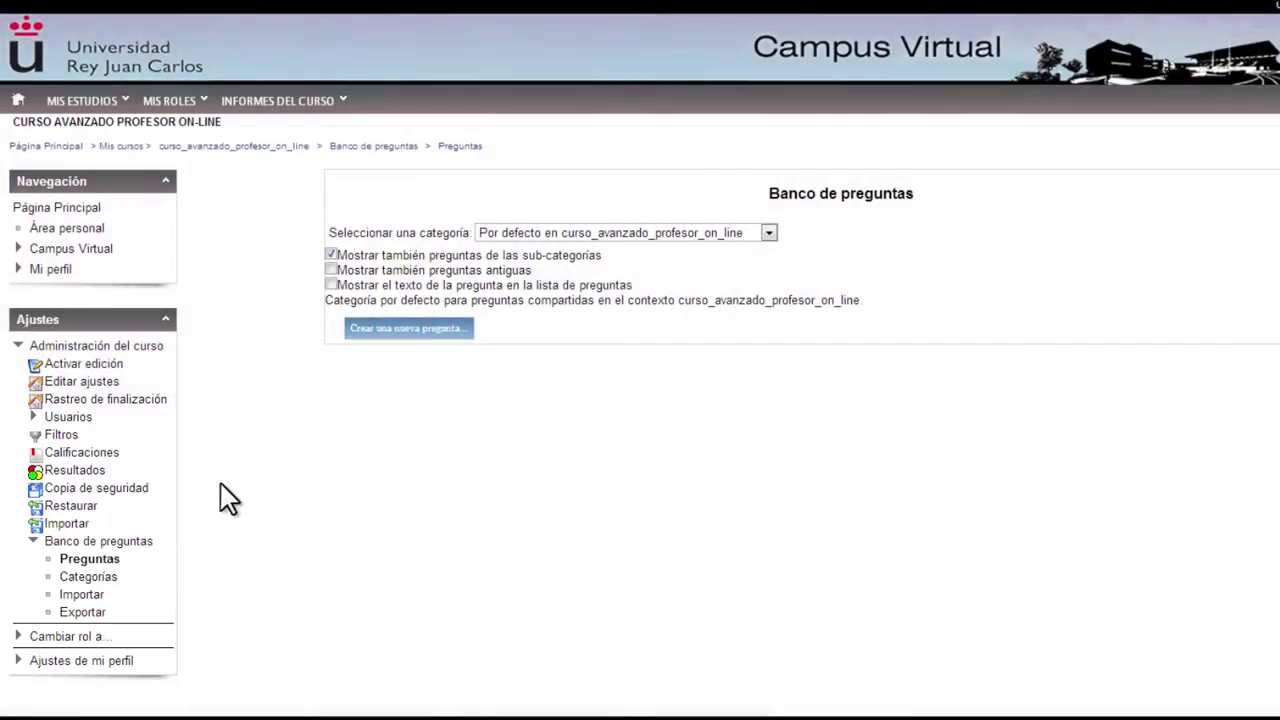
click(697, 233)
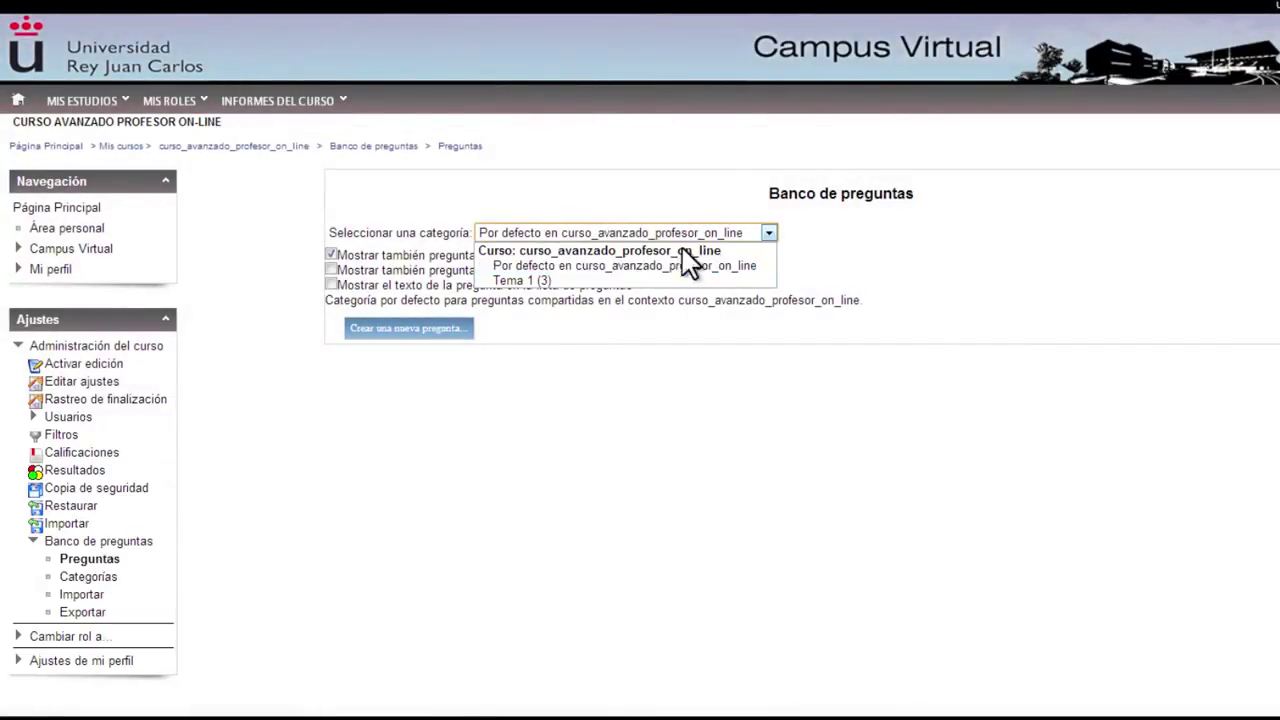
click(680, 281)
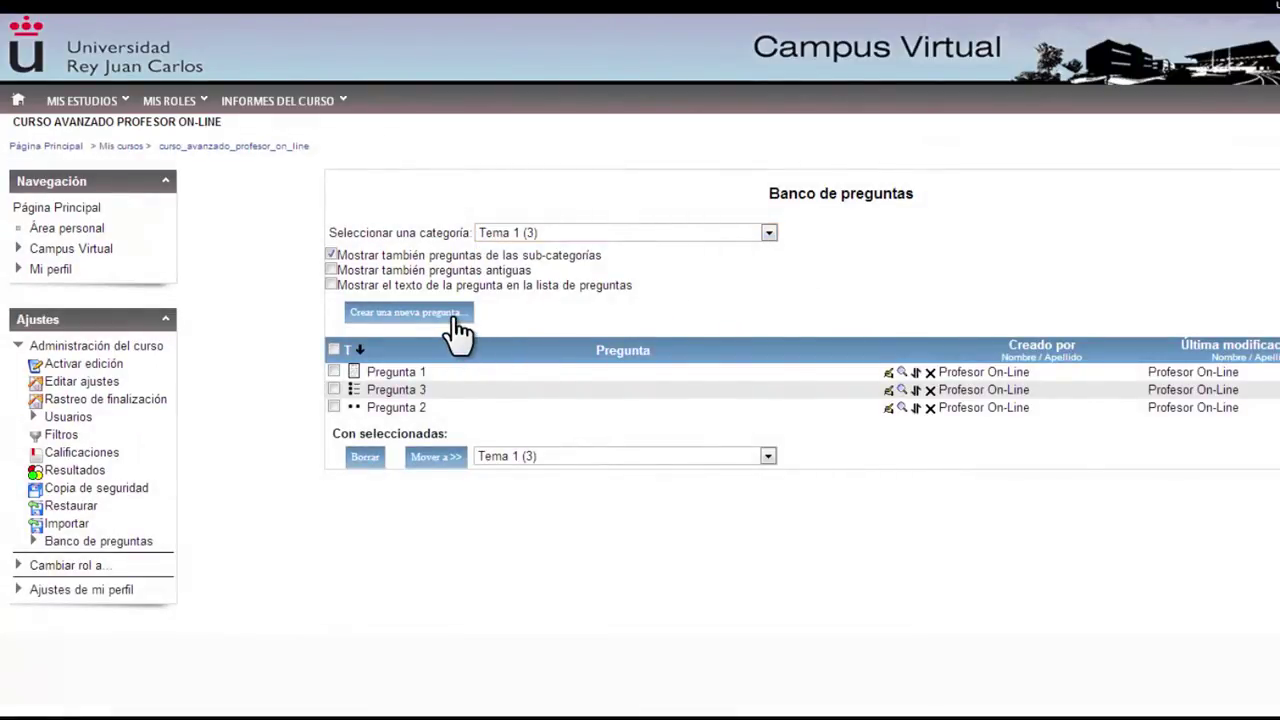
Step: Start creating a new question of type Respuesta corta in the Tema 1 category
click(455, 318)
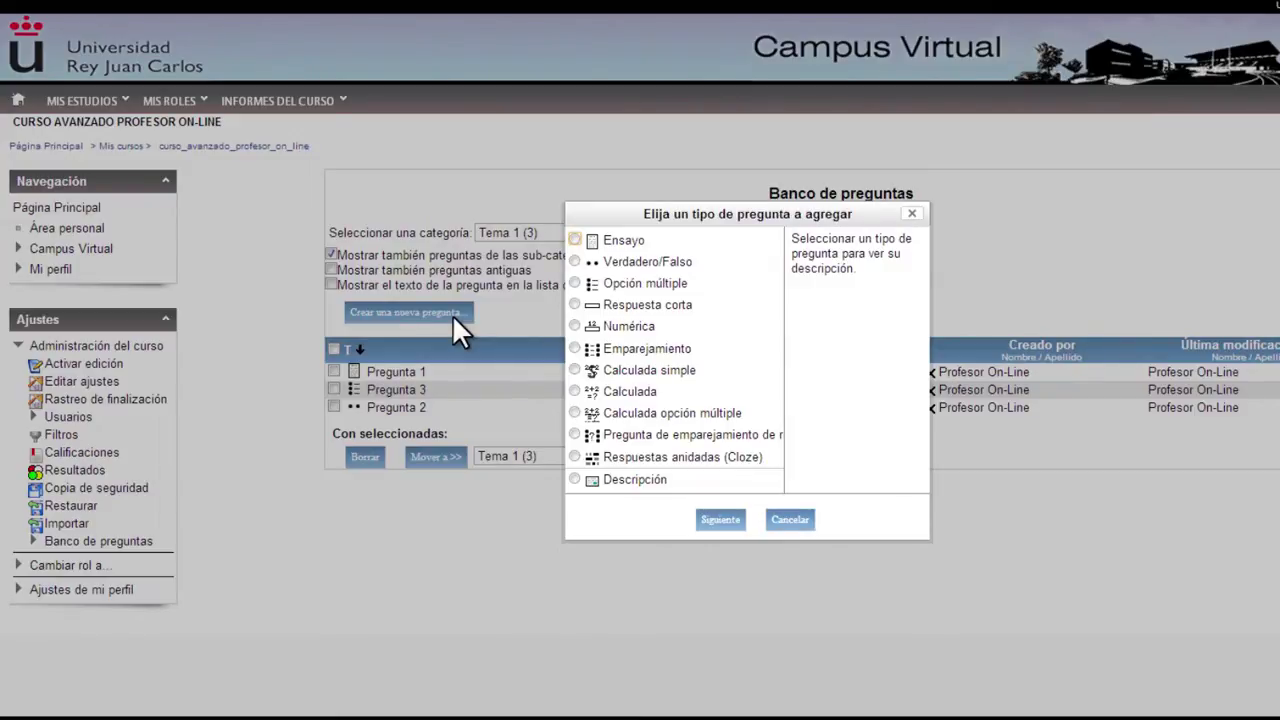
click(675, 306)
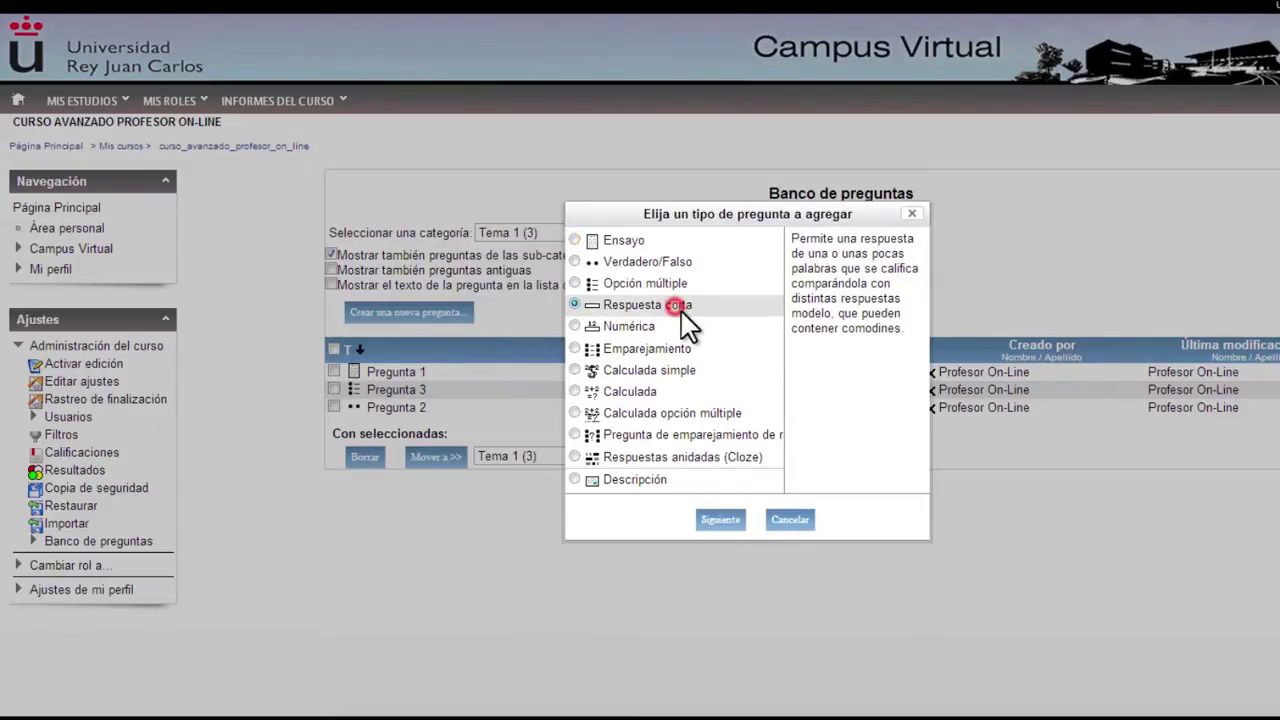
click(718, 521)
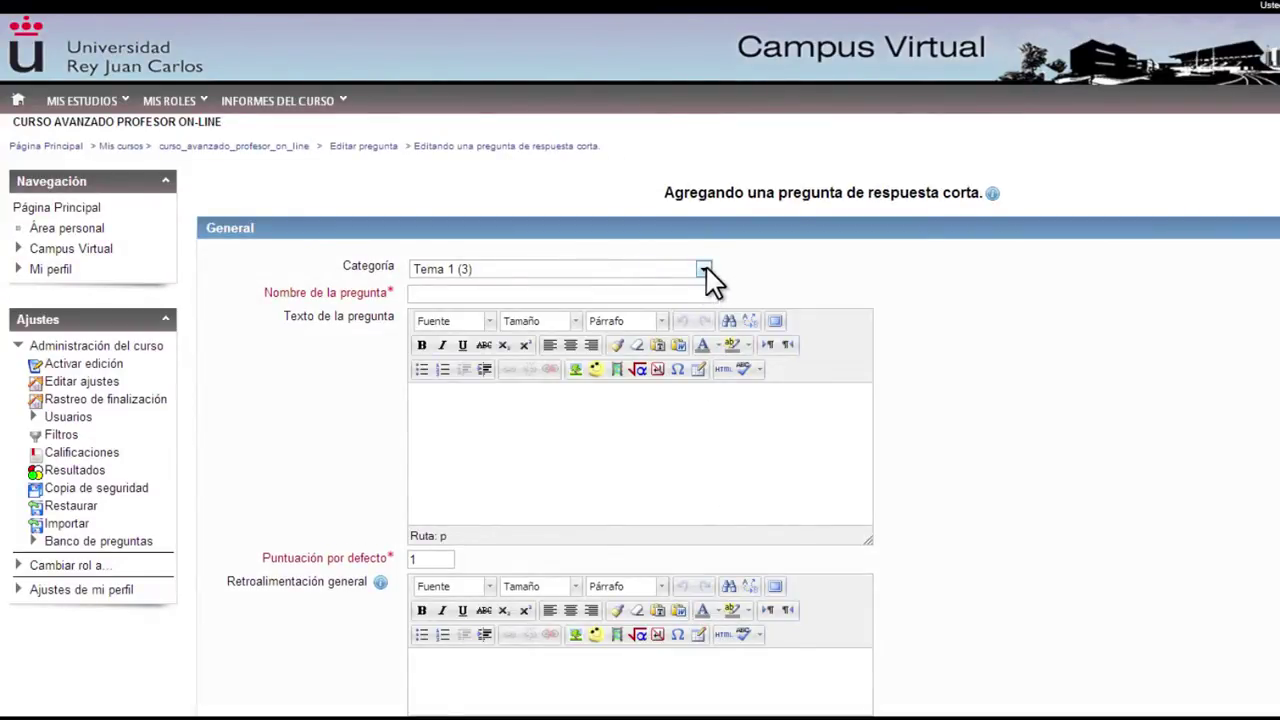
Step: Name the question "Pregunta 4" and enter the question text "¿Qué opción o botón debo utilizar para hacer cambios en mi asignatura?"
click(704, 268)
click(704, 268)
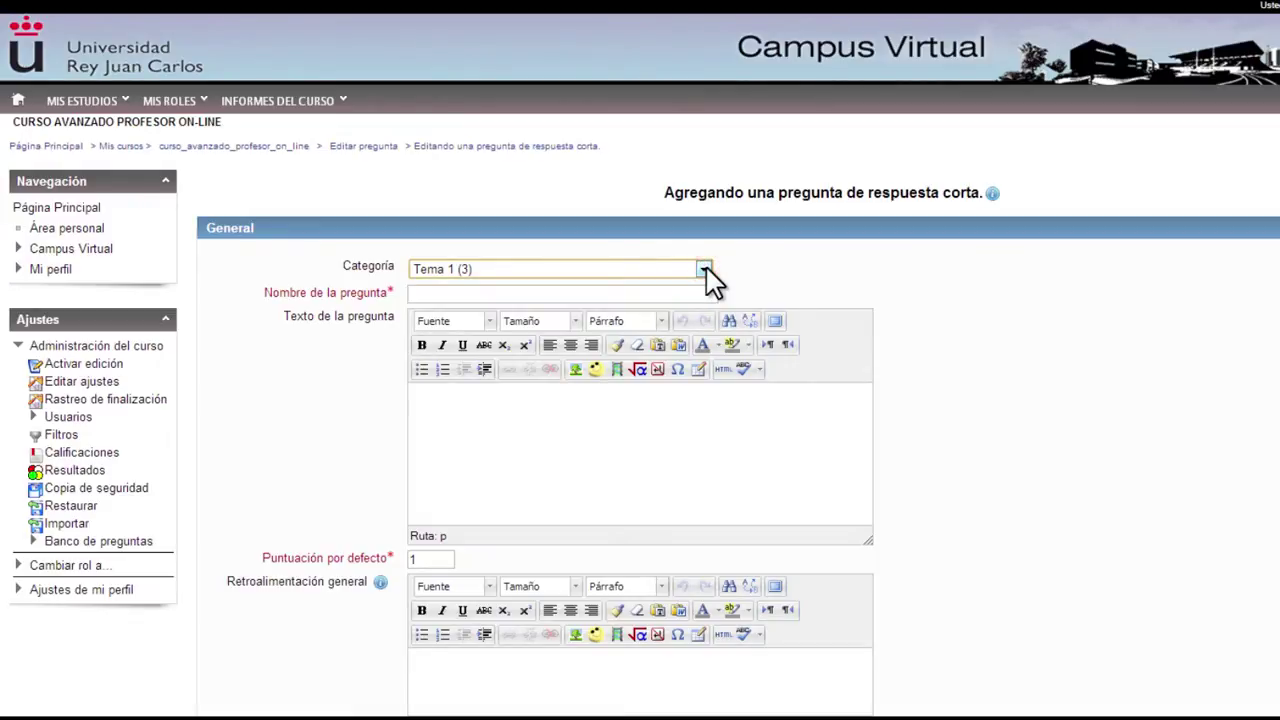
click(648, 291)
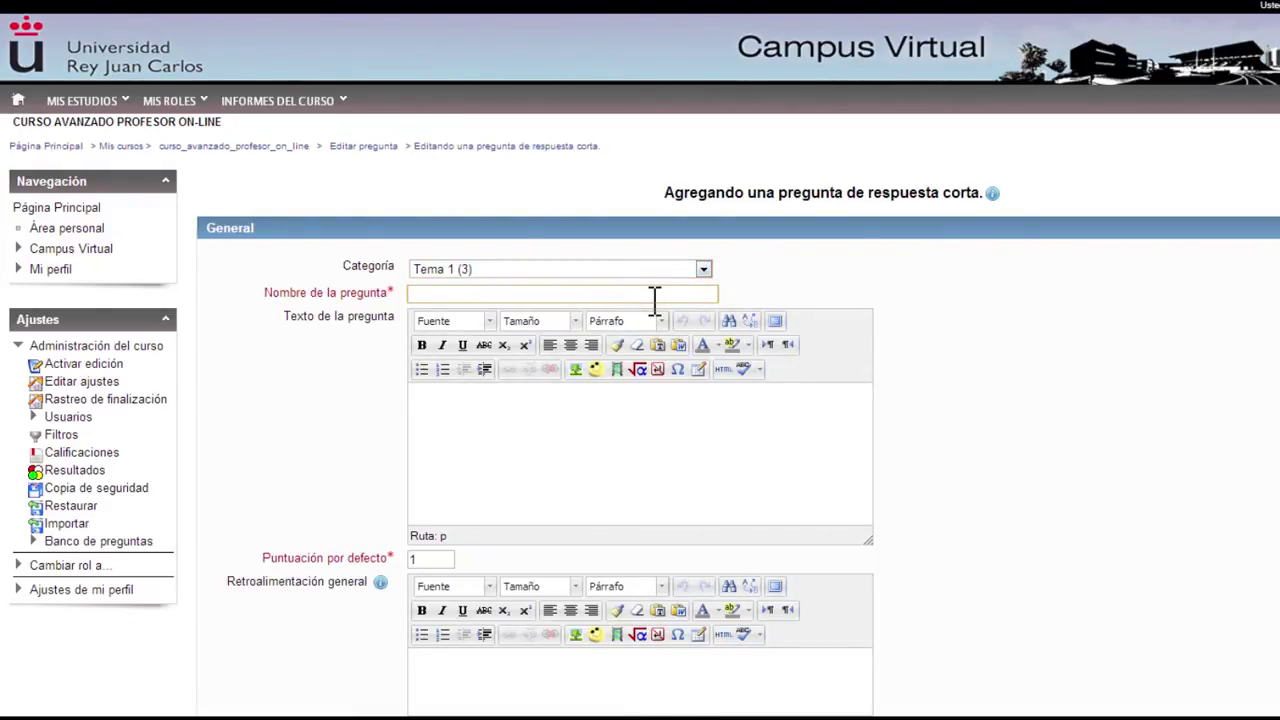
text(Pregunta 4)
click(618, 438)
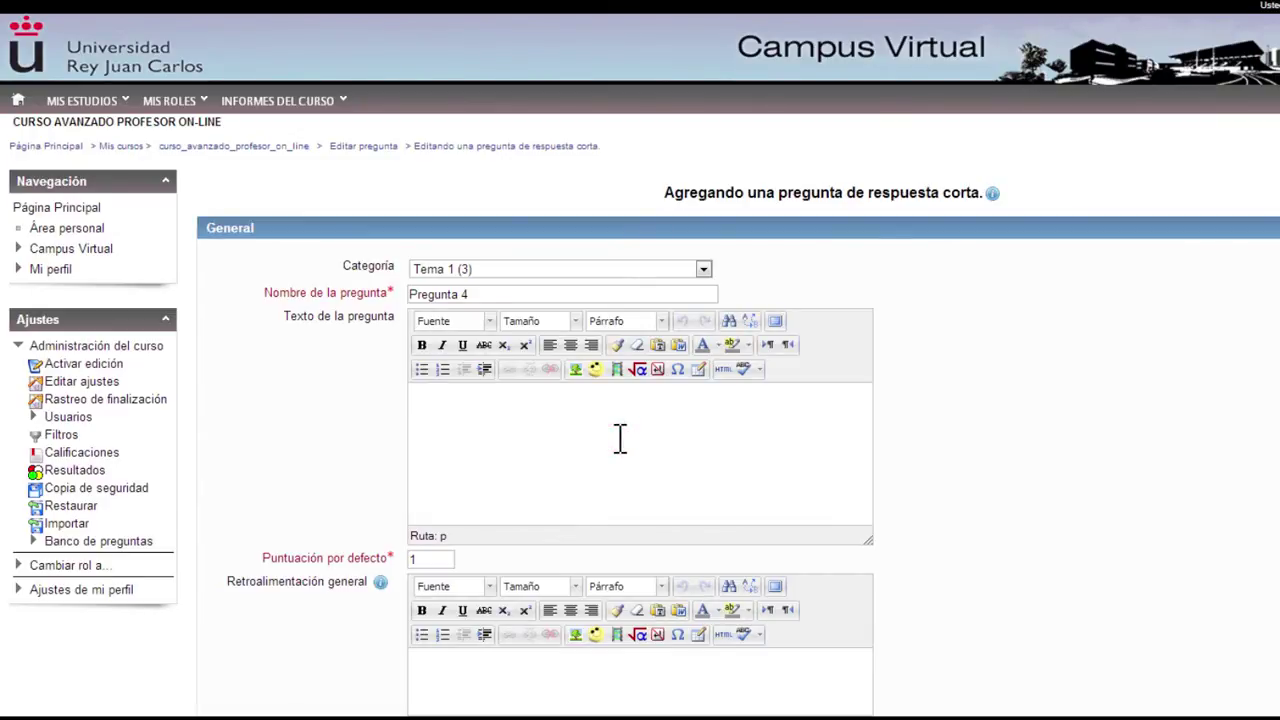
text(¿Qué opción o ?)
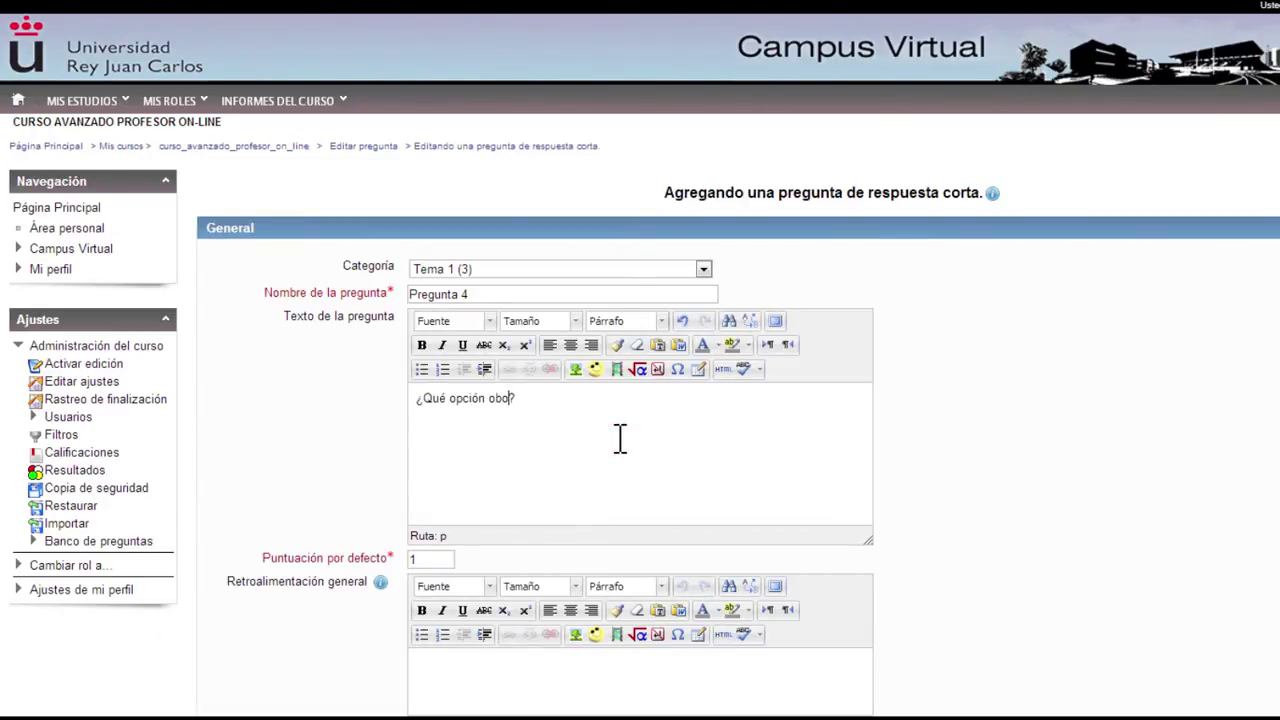
text(botón debo utilizar para hacer cambio)
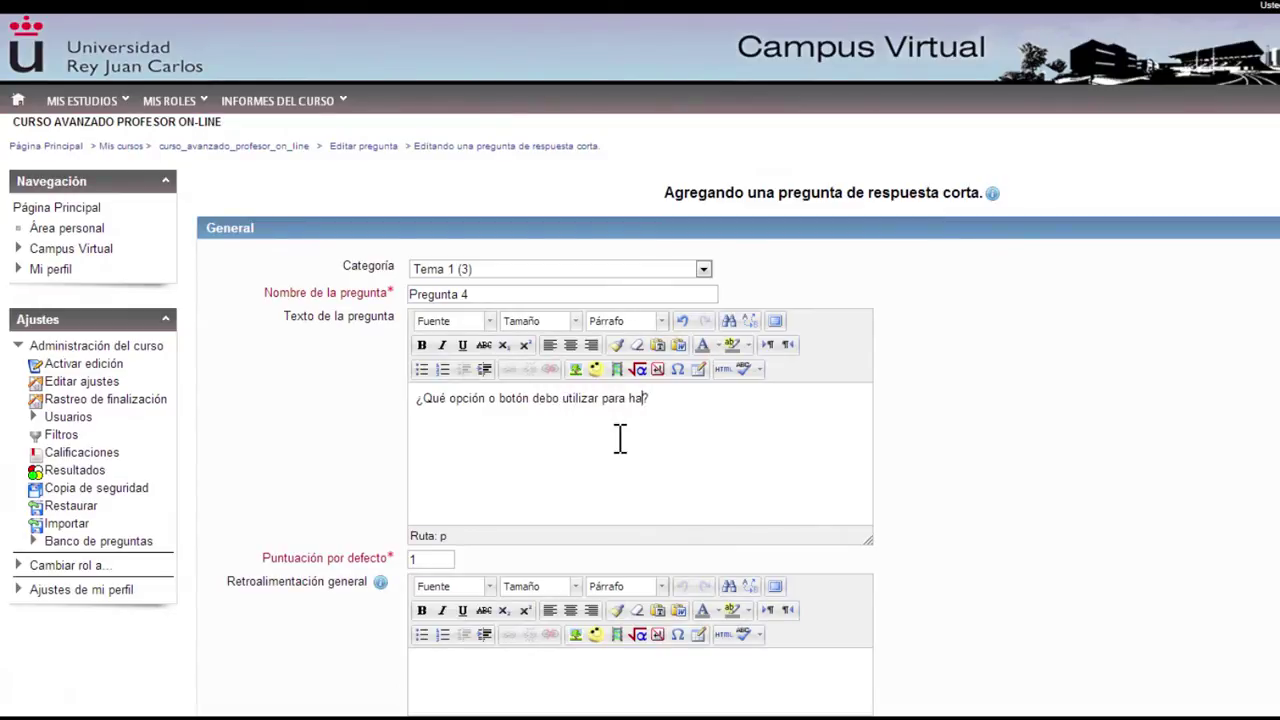
text(s en mi asignatura)
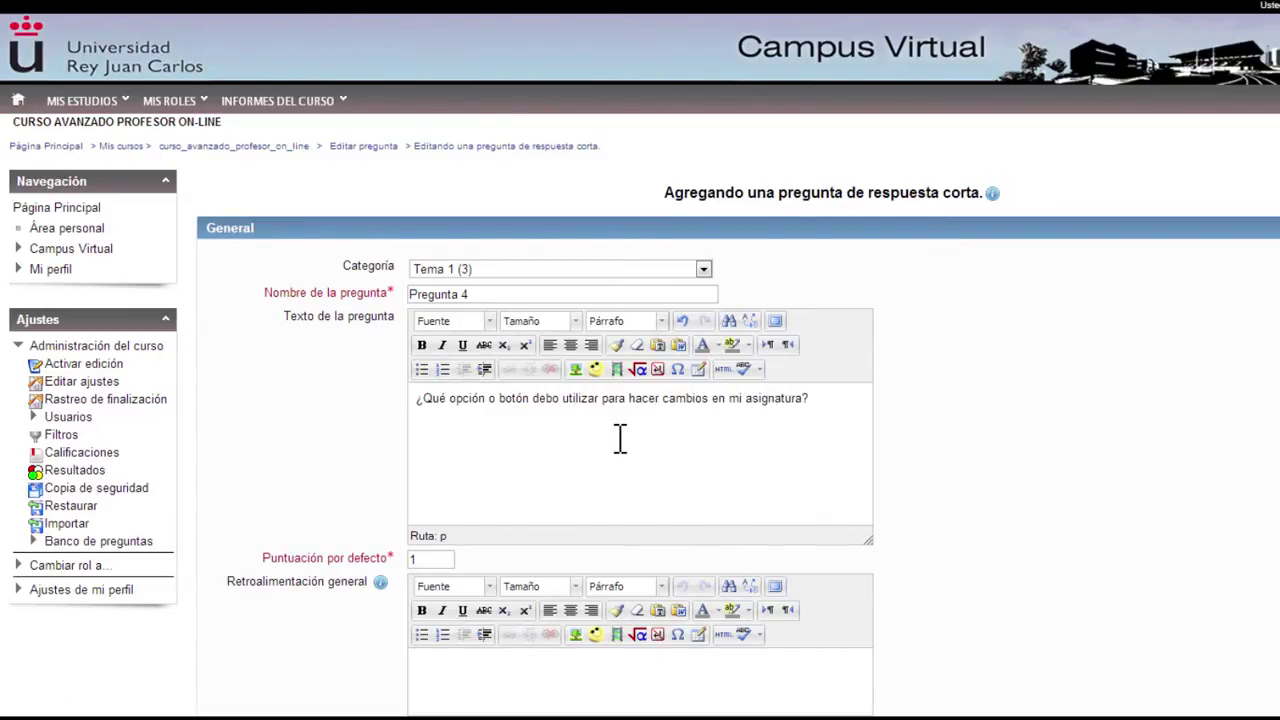
Step: Keep the default score at 1, leave the general feedback blank and set case sensitivity to "Igual mayúsculas que minúsculas"
scroll(555, 480, down, 1)
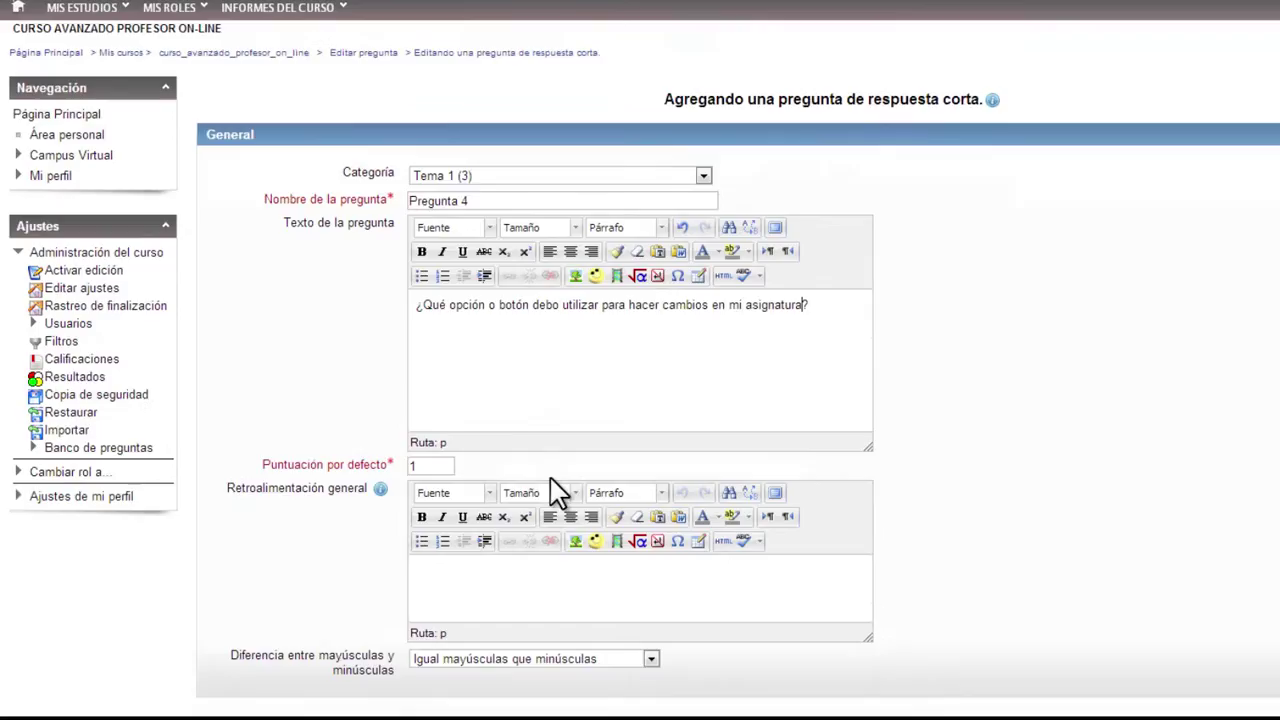
click(438, 465)
scroll(438, 465, down, 1)
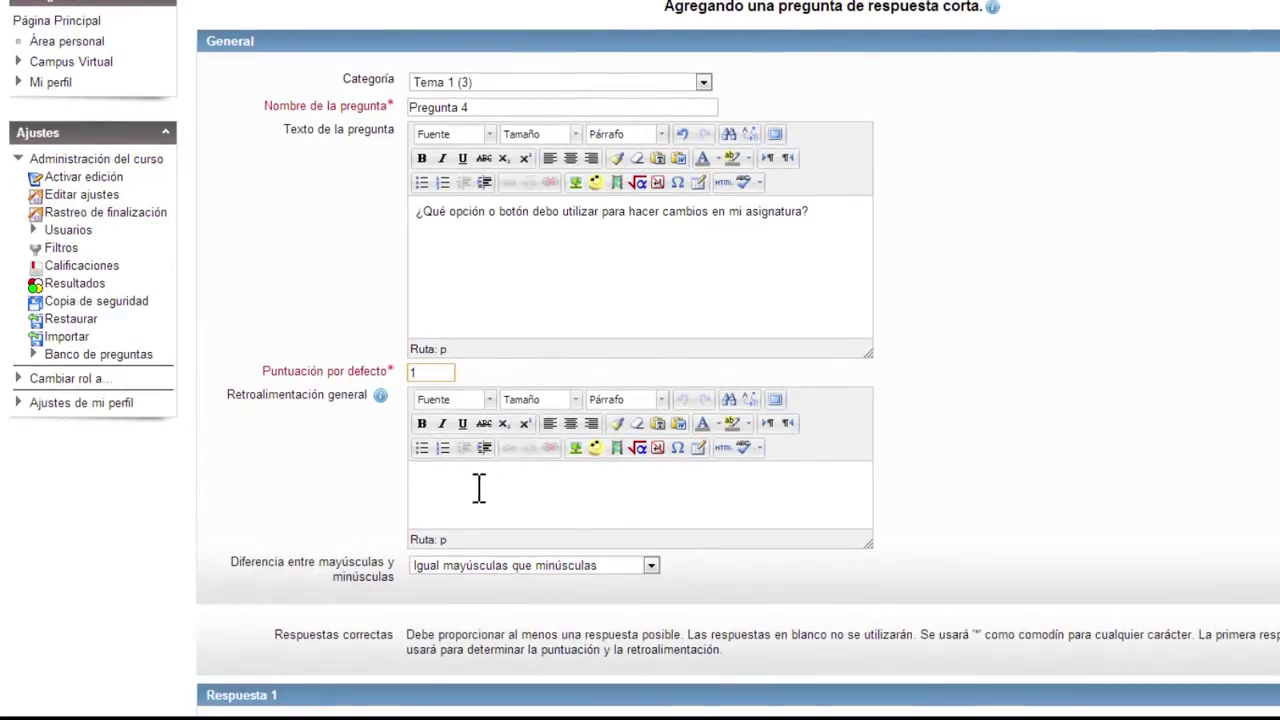
click(529, 488)
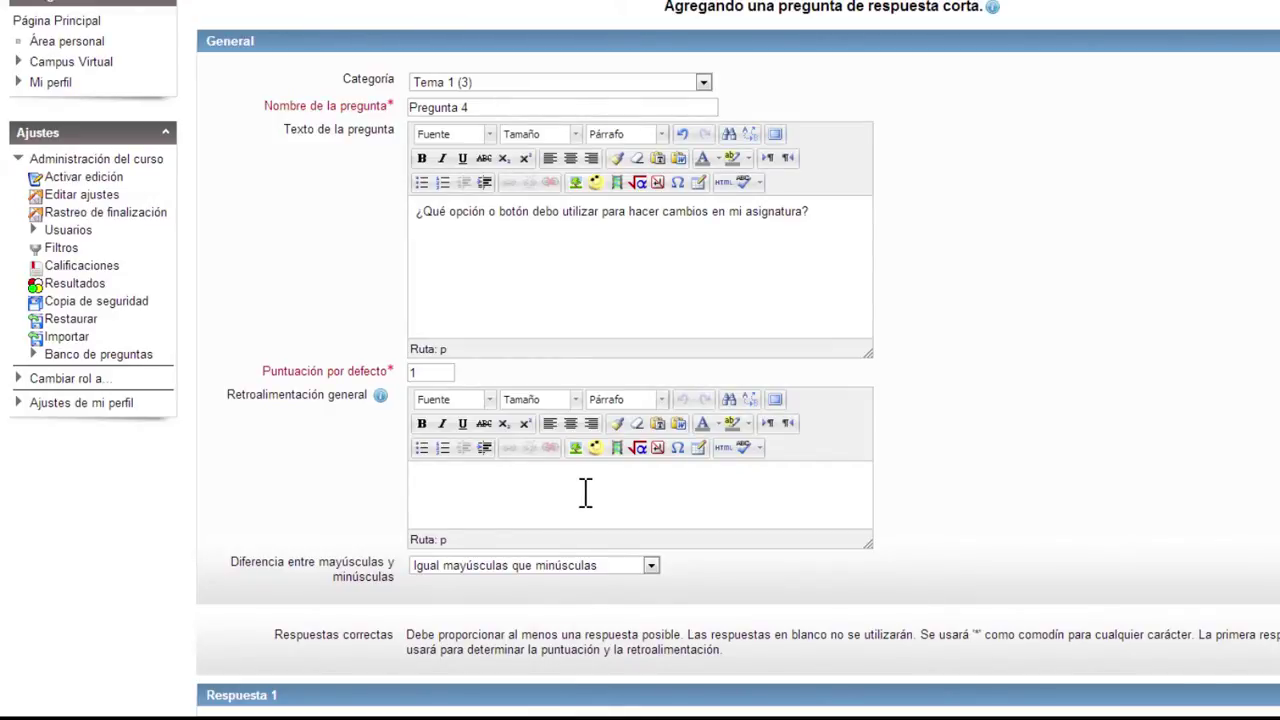
scroll(585, 492, down, 2)
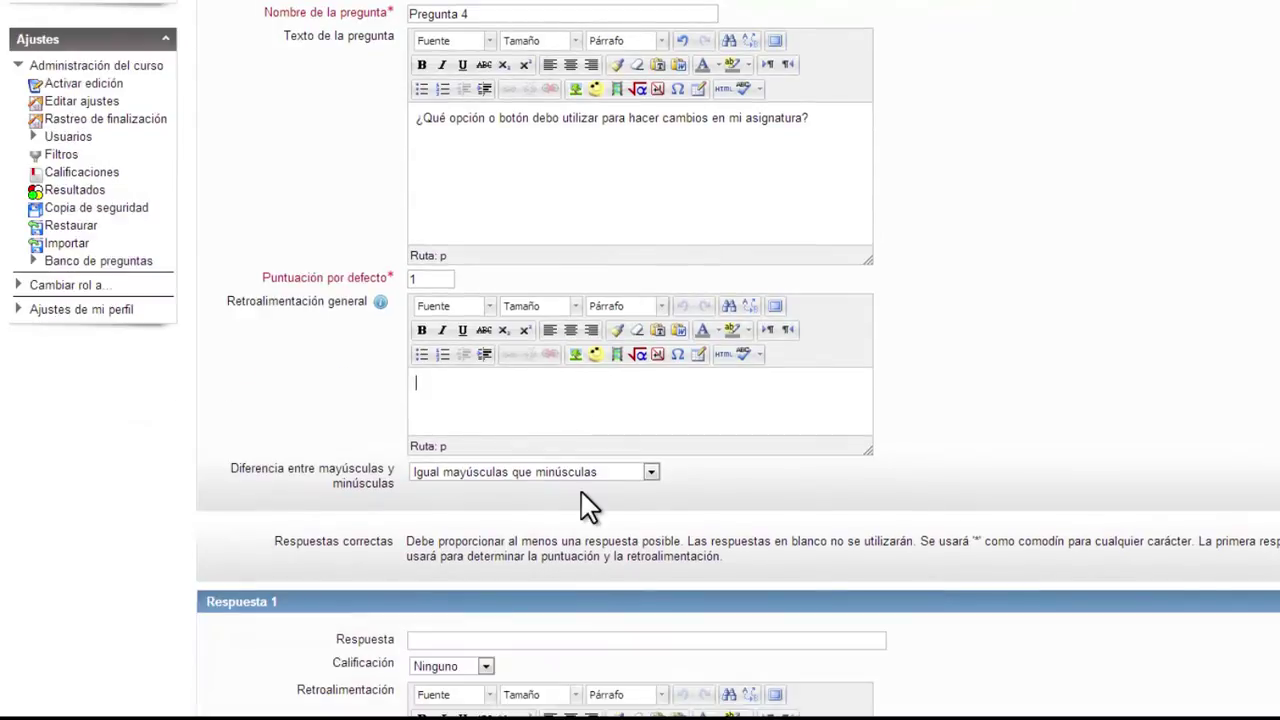
click(651, 474)
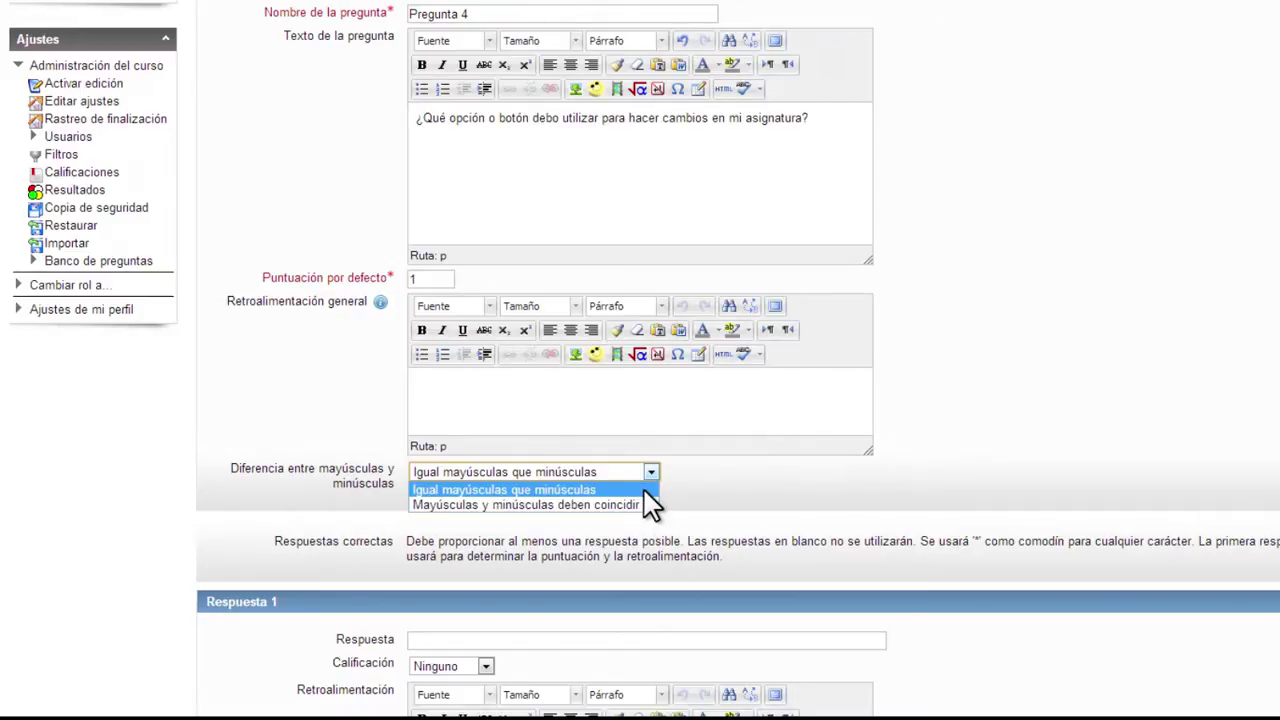
click(644, 490)
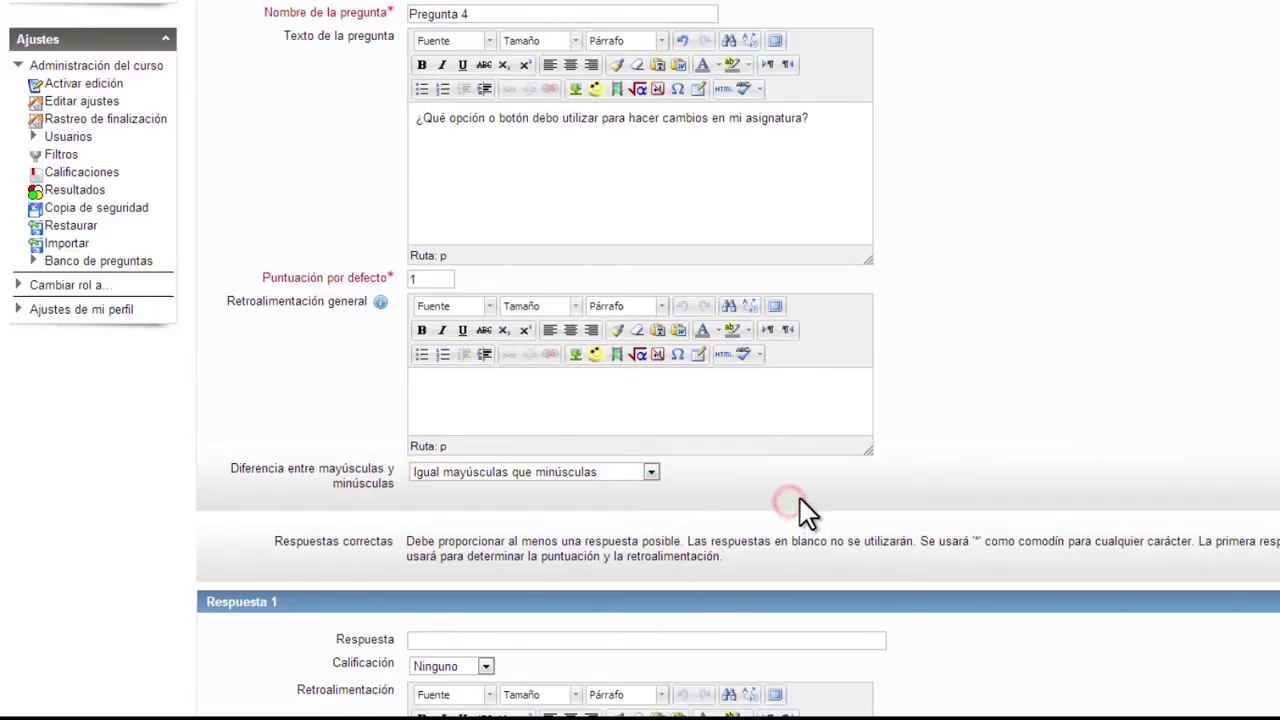
Step: Enter "Activar edición" as Respuesta 1 with a grade of 100%, leaving its feedback blank
scroll(800, 500, down, 3)
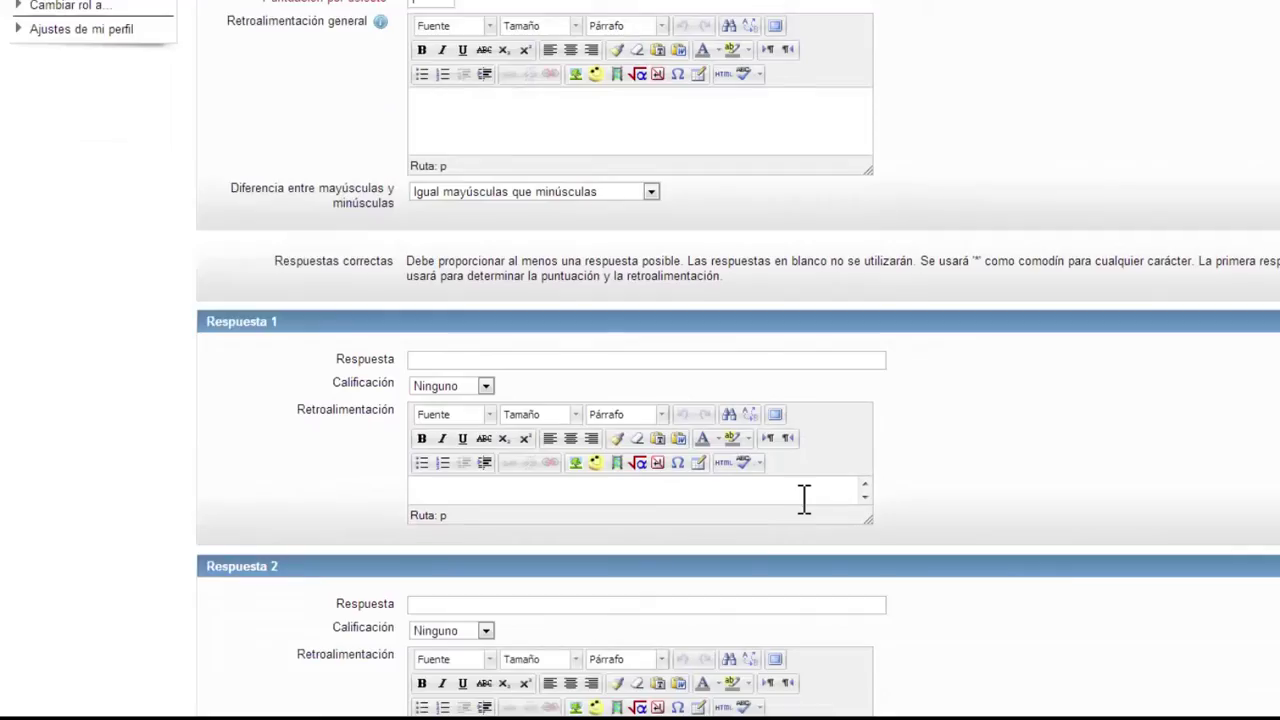
click(690, 360)
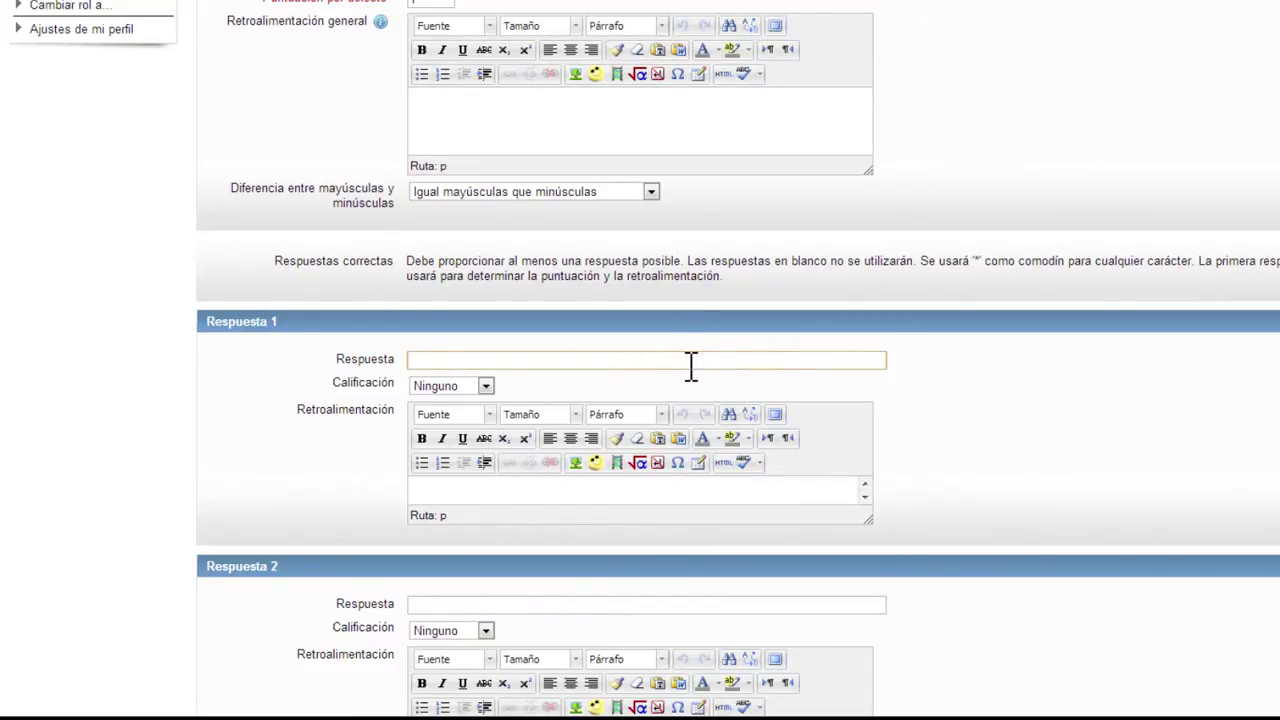
text(Activar edición)
click(487, 387)
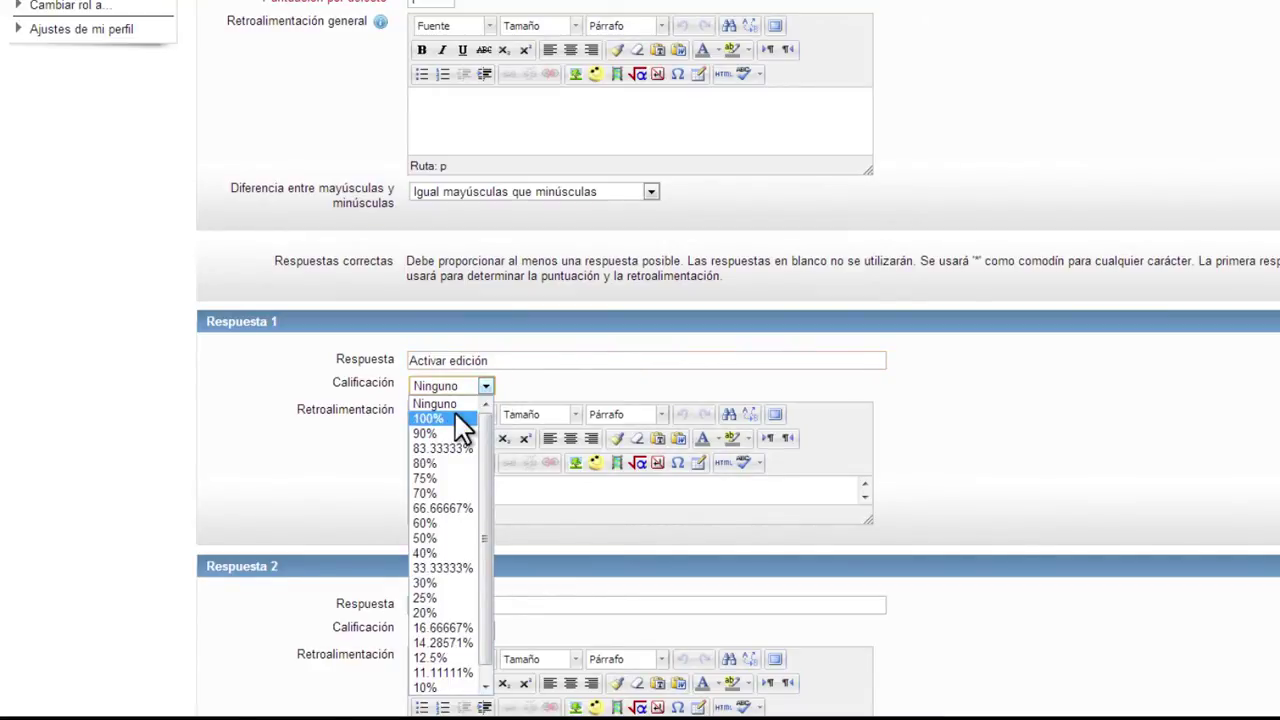
click(458, 418)
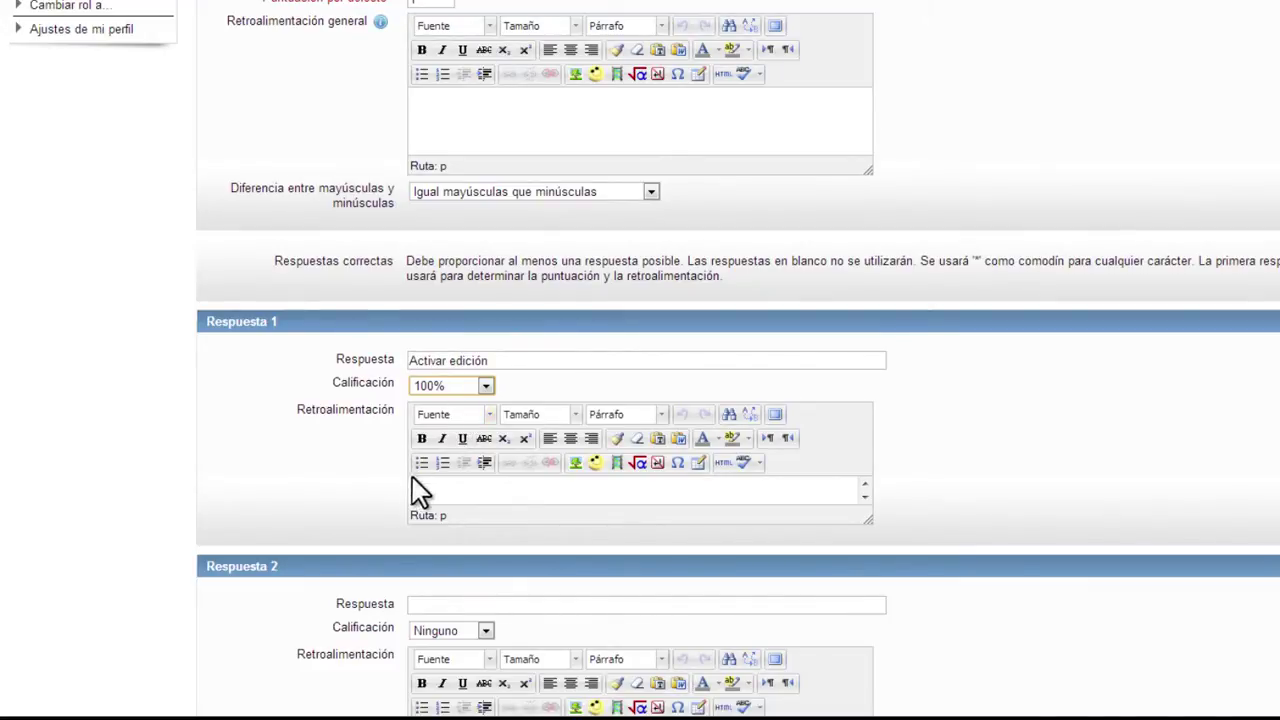
click(477, 490)
click(477, 490)
Step: Enter the unaccented "Activar edicion" as Respuesta 2 with a grade of 50%
scroll(729, 486, down, 4)
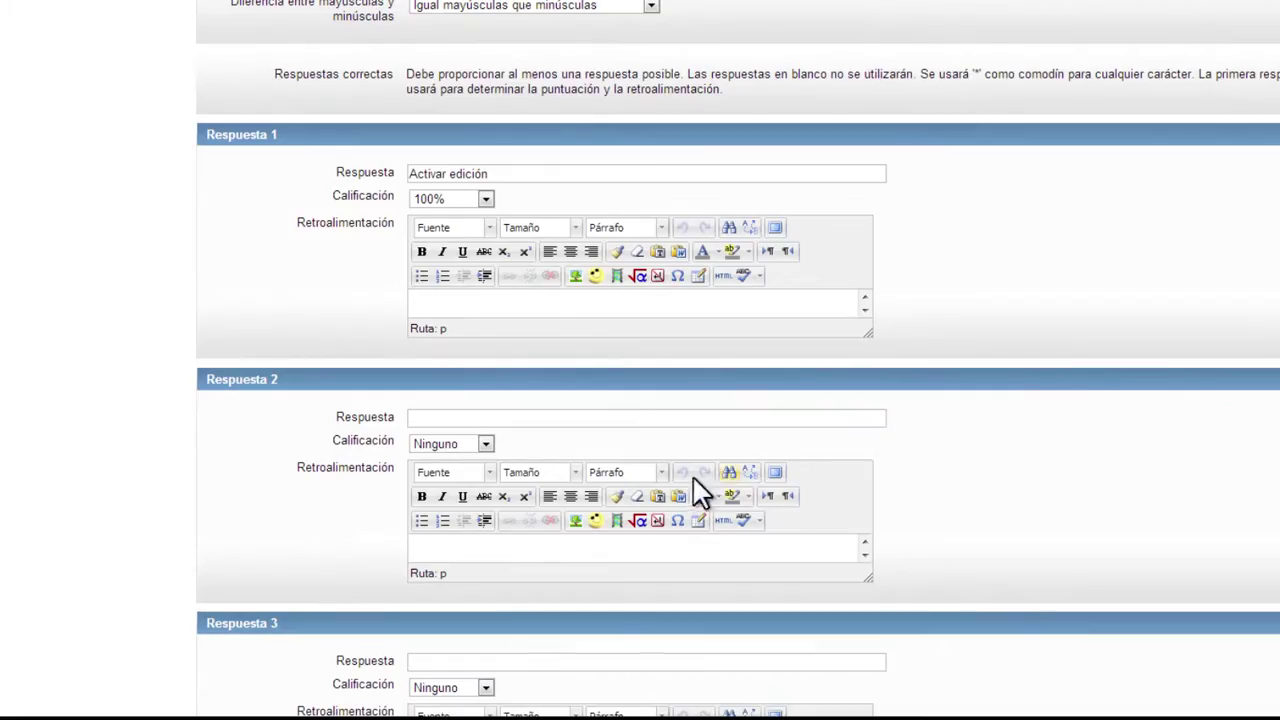
click(511, 418)
text(Activar edicion)
click(481, 419)
click(486, 443)
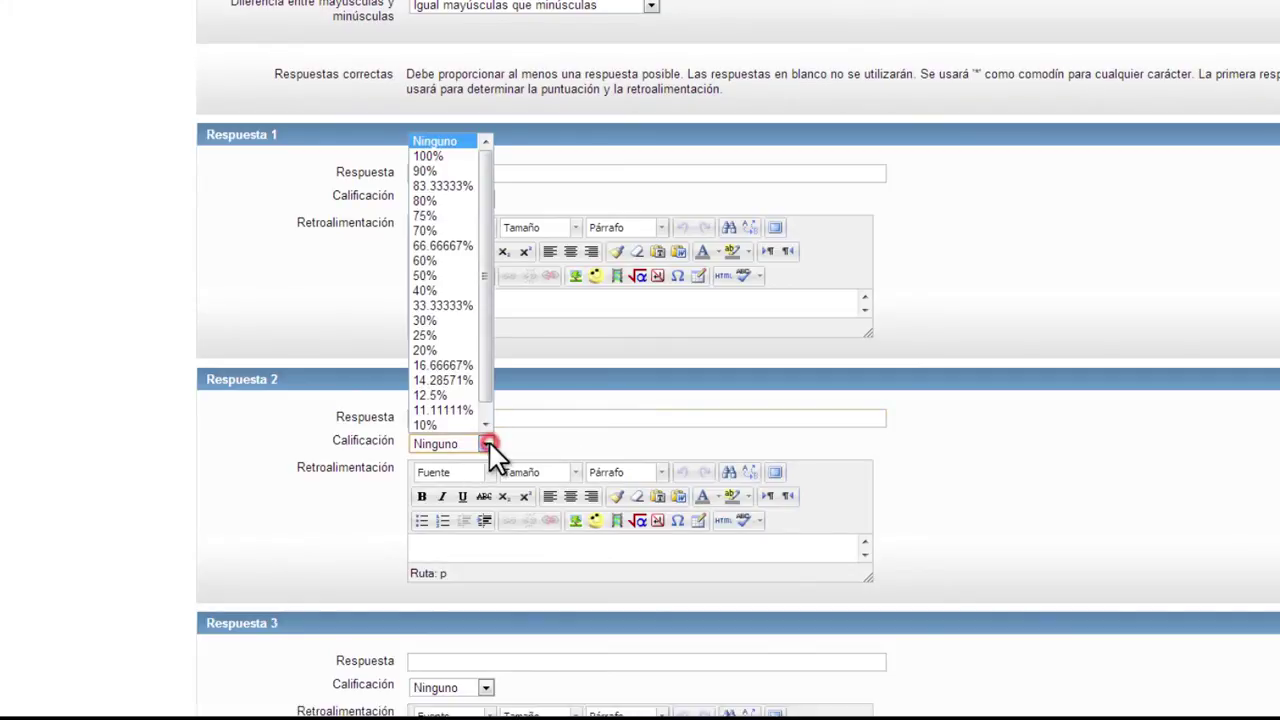
click(452, 277)
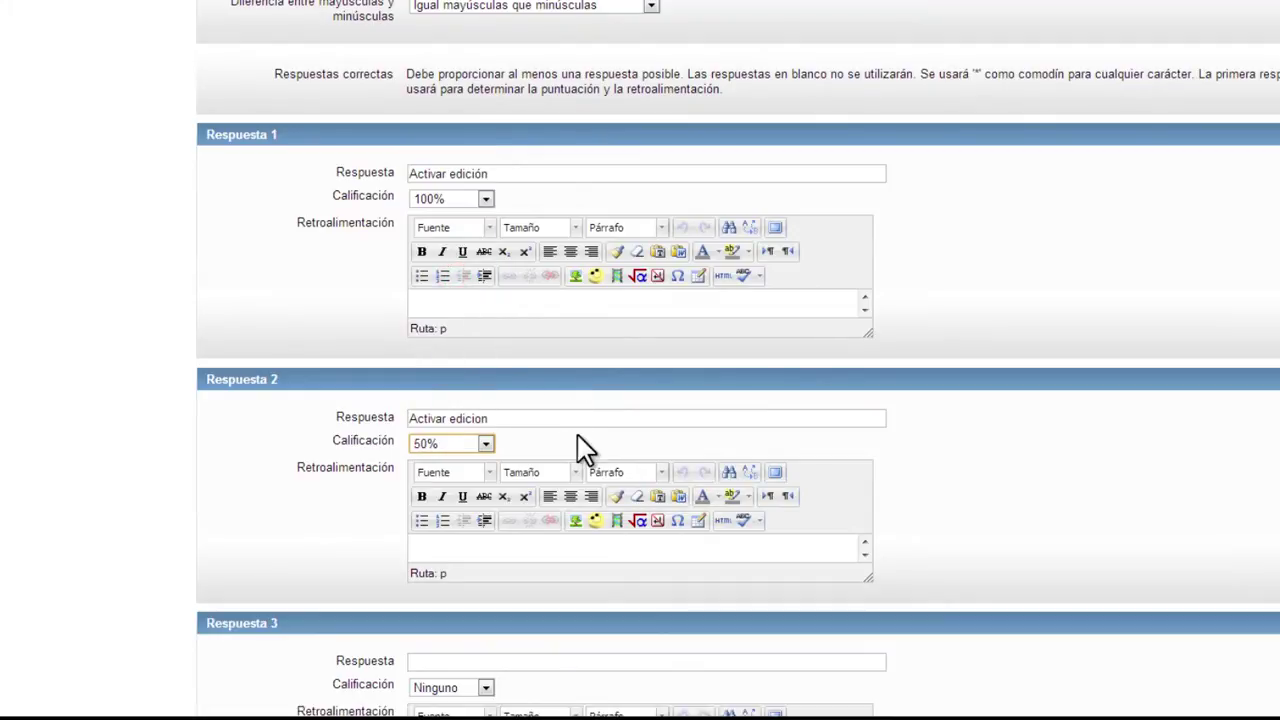
Step: Add the feedback "La respuesta es correcta, pero no está bien escrita" to Respuesta 2
scroll(585, 450, down, 1)
click(543, 451)
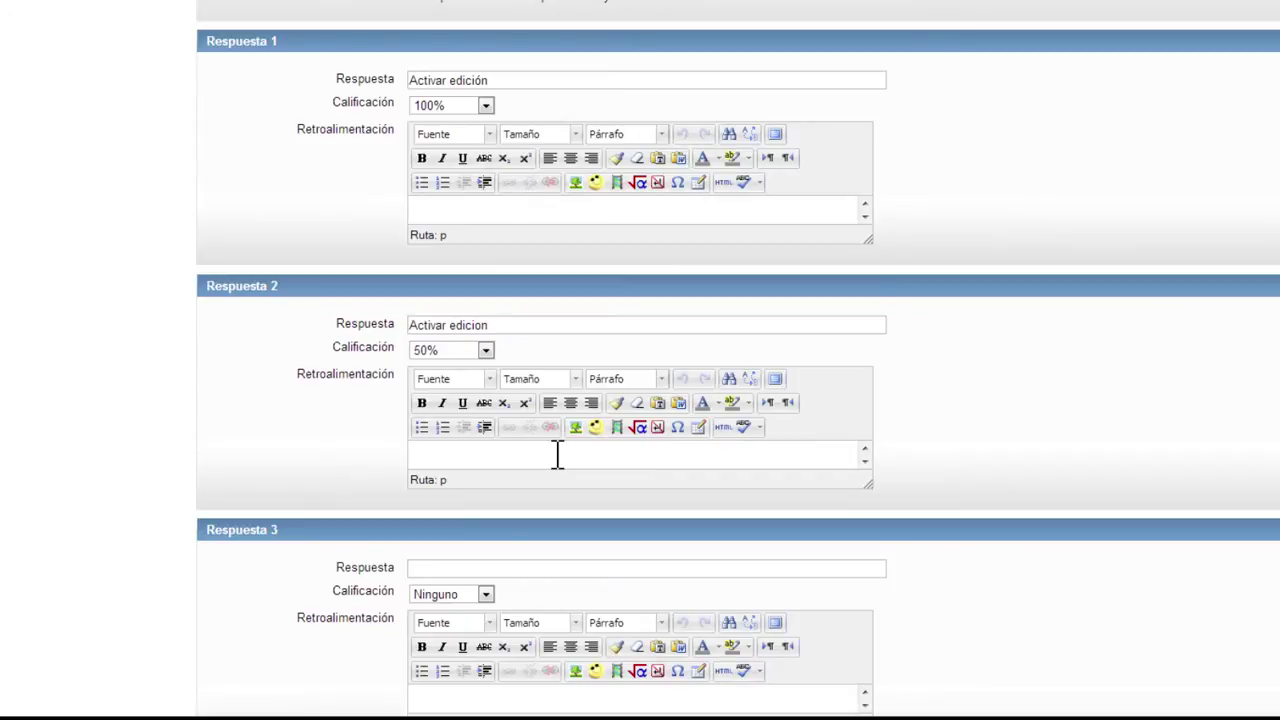
text(La respuesta es correc)
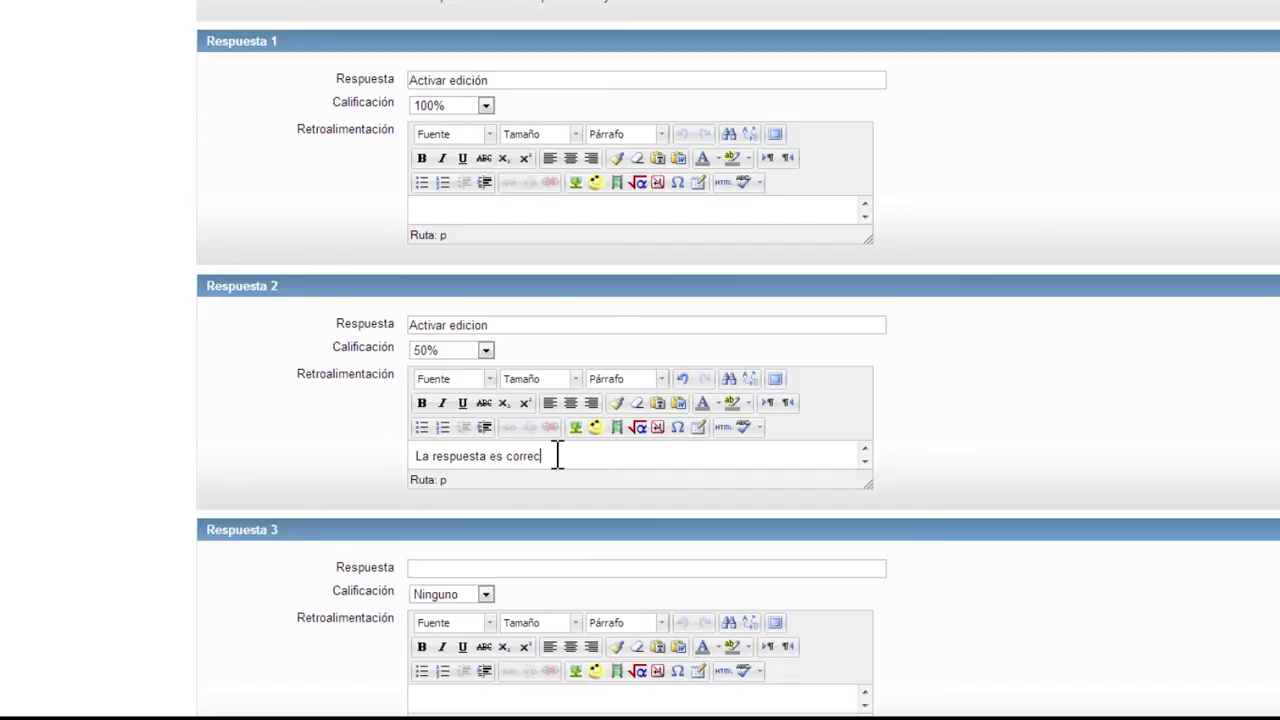
text(ta, pero no está bien escritañ)
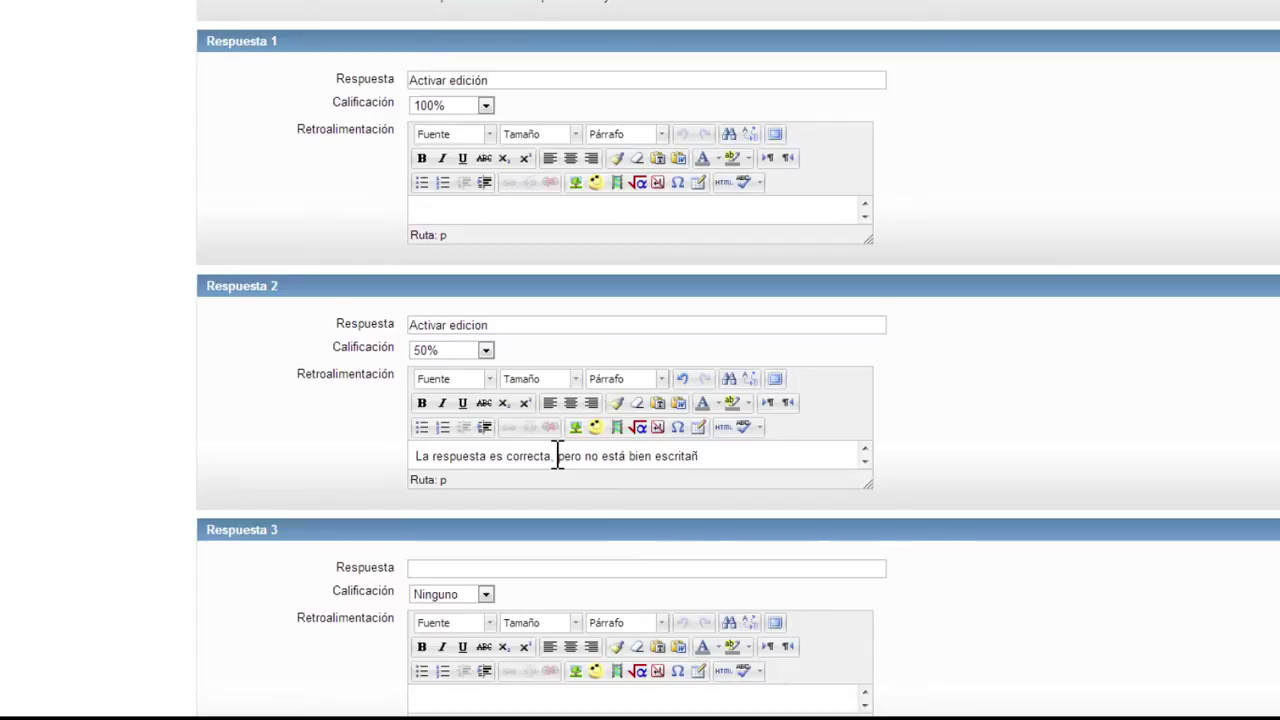
key(BackSpace)
Step: Keep the 33.33333% penalty for each incorrect attempt, leave both hints blank and save the question
scroll(1008, 415, down, 3)
scroll(995, 393, down, 2)
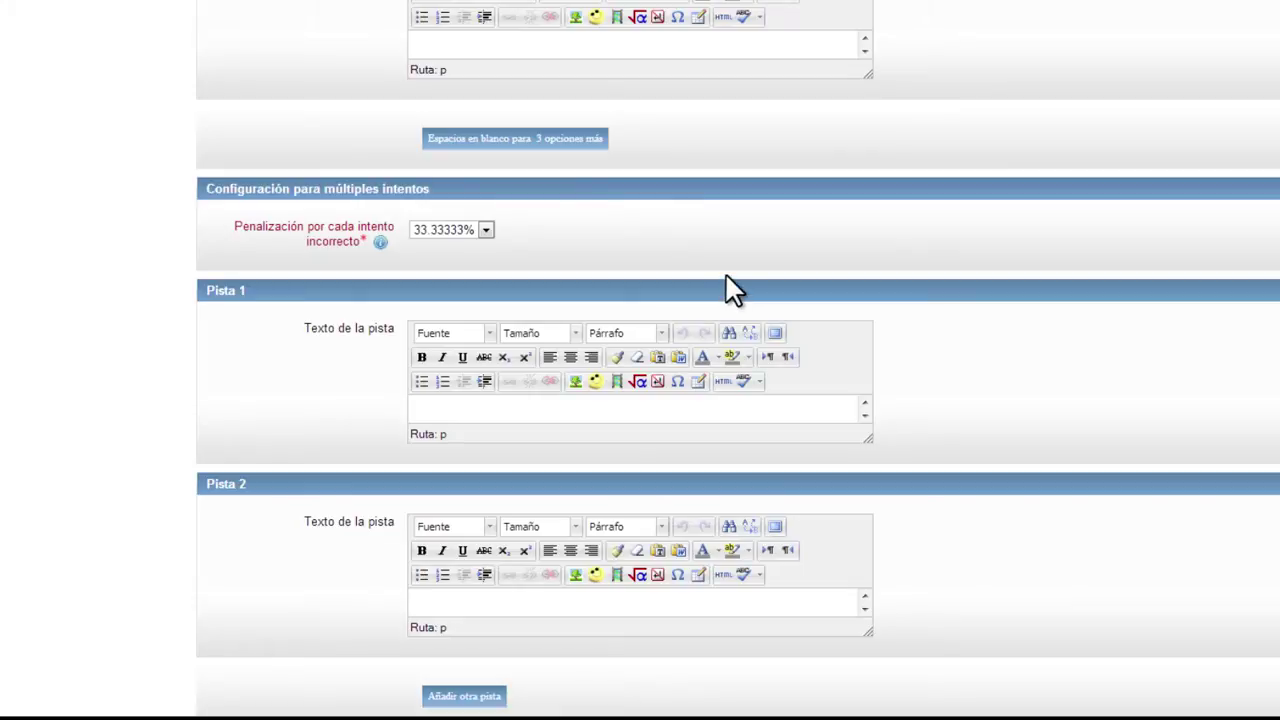
scroll(726, 284, up, 2)
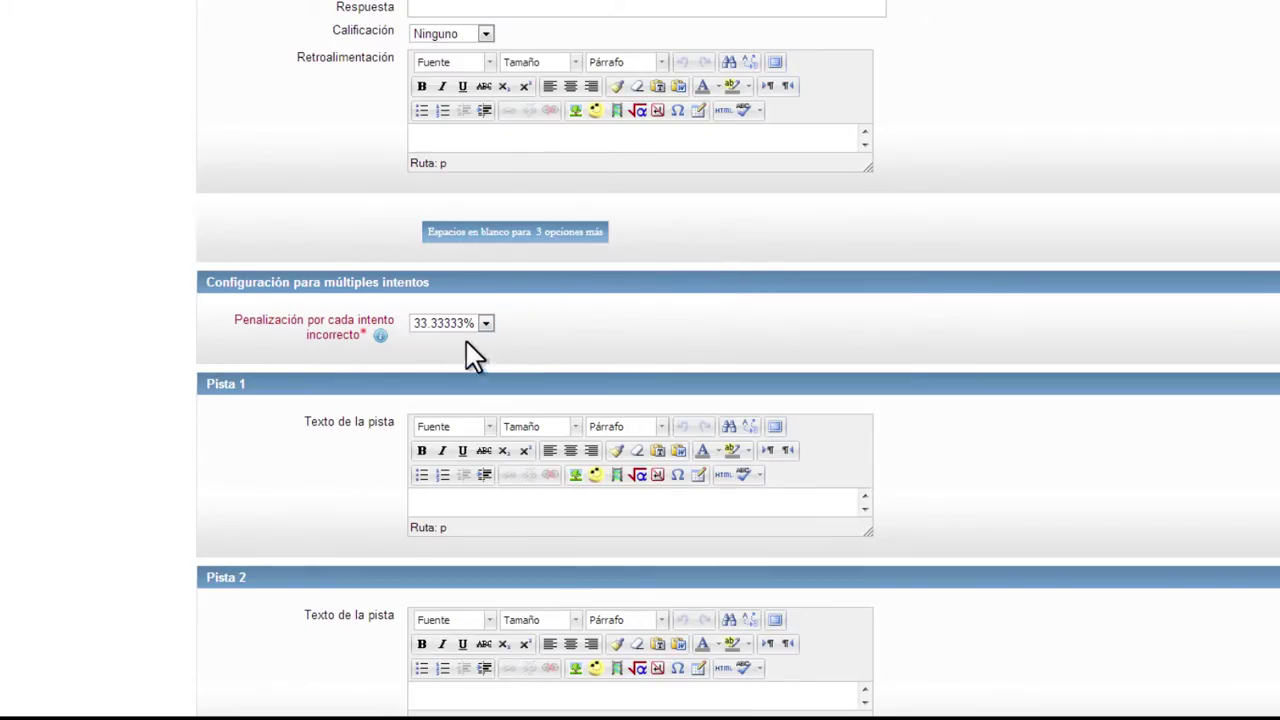
click(486, 323)
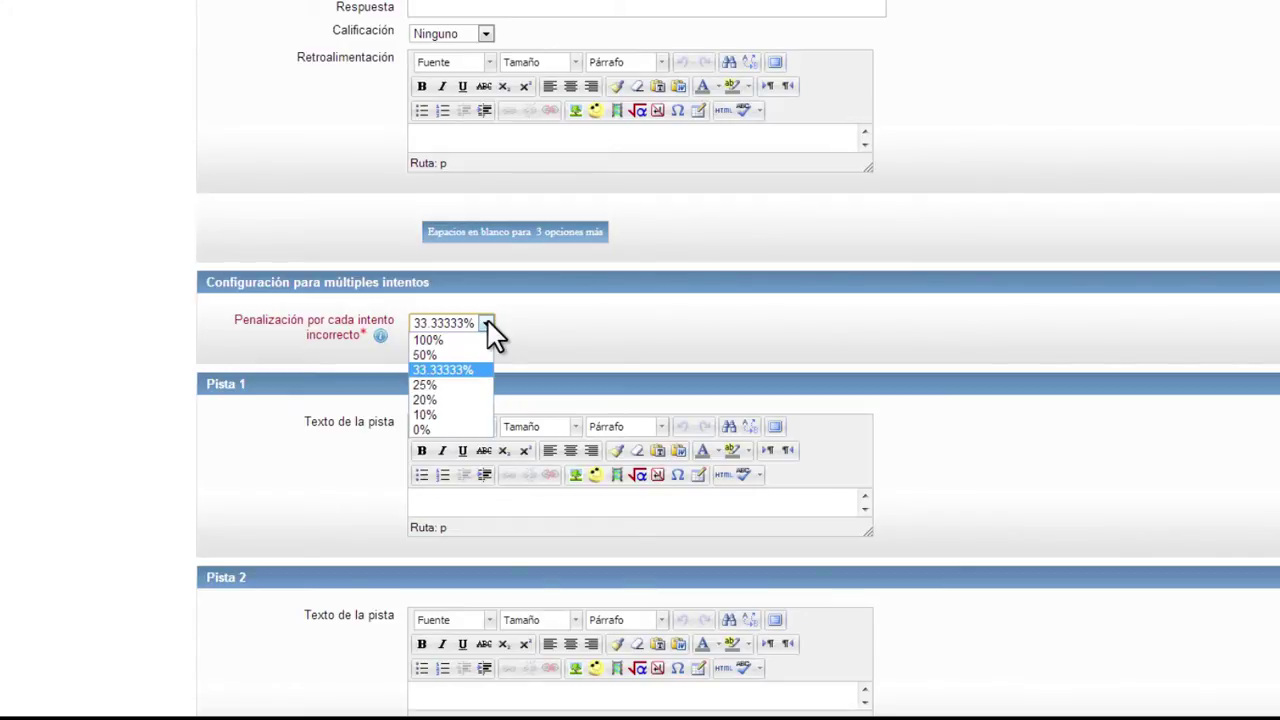
click(549, 320)
scroll(656, 318, down, 1)
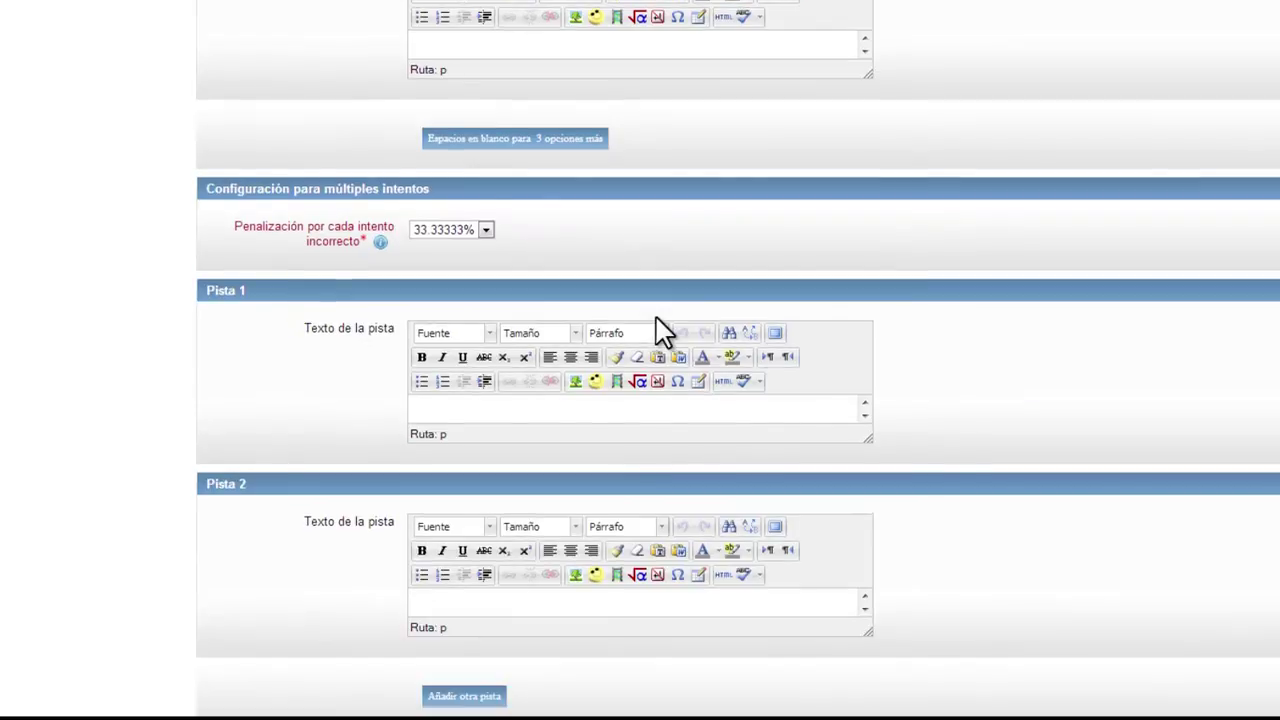
scroll(656, 318, down, 1)
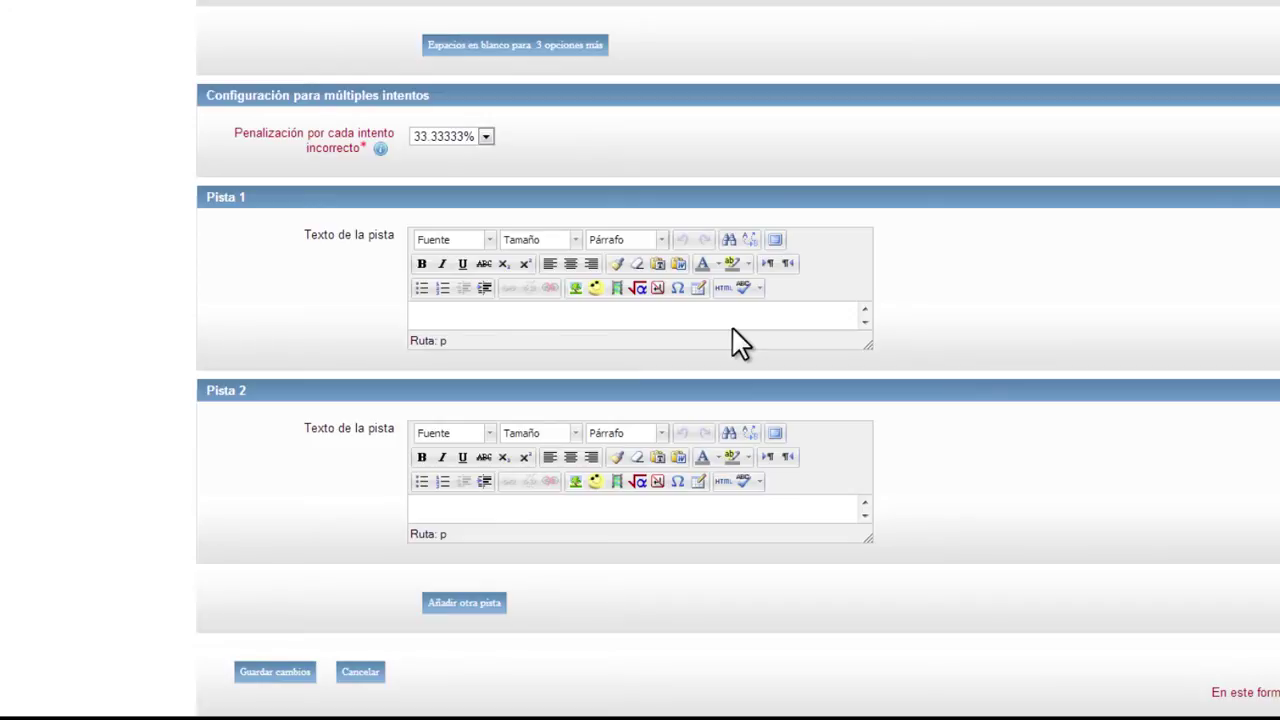
click(280, 680)
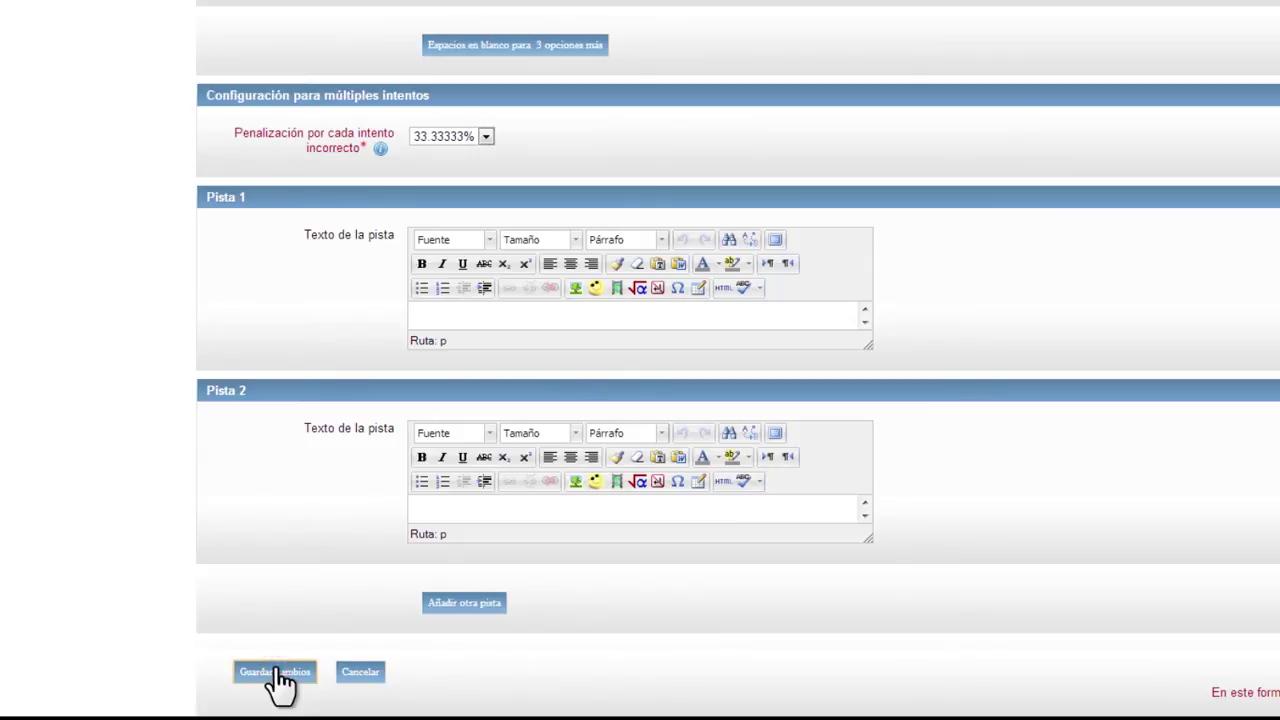